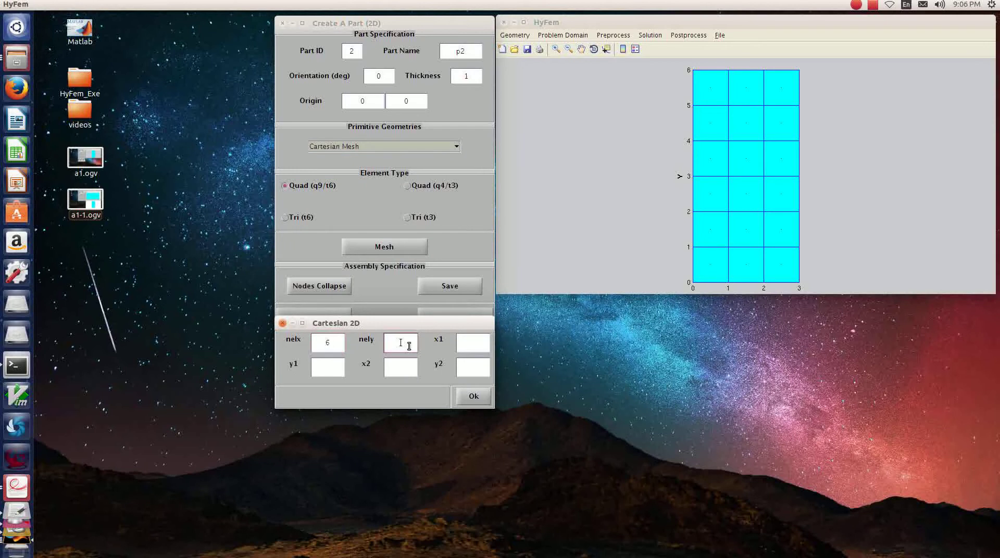
# - Generate part p2's Cartesian mesh with 2 elements in y, spanning from (0, 0) to (4, 2)
pyautogui.click(473, 349)
pyautogui.write('0')
pyautogui.click(334, 367)
pyautogui.write('0')
pyautogui.click(405, 368)
pyautogui.click(468, 369)
pyautogui.write('2')
pyautogui.click(483, 396)
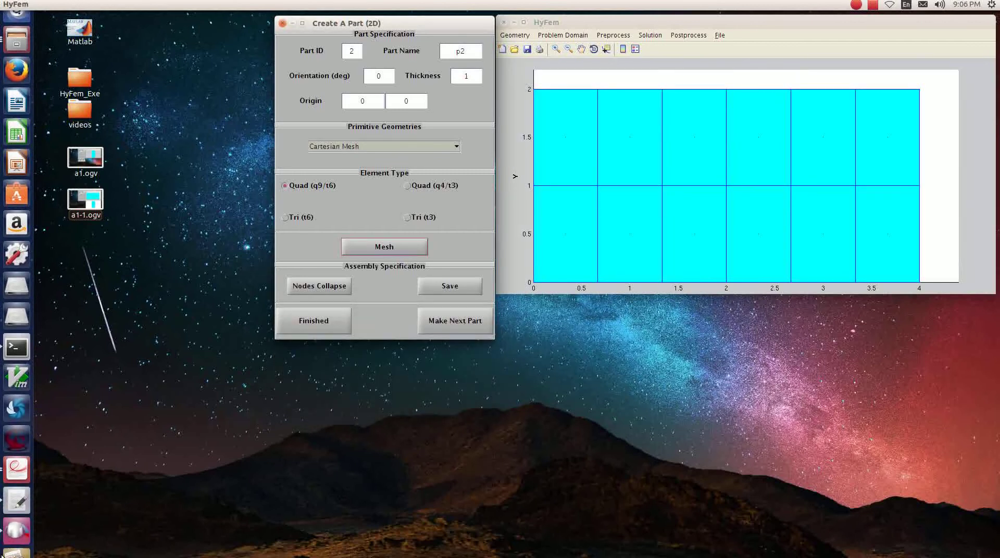
# - Check the first part's reference image 1st.jpg and set the origin of part p2 to (3, 1)
pyautogui.click(16, 457)
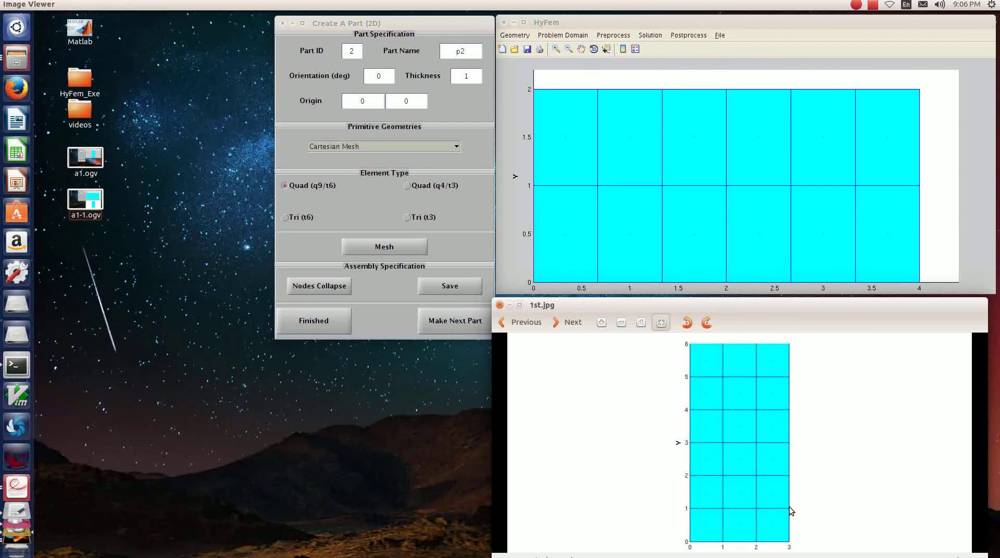
pyautogui.doubleClick(361, 99)
pyautogui.write('3')
pyautogui.doubleClick(406, 100)
pyautogui.write('1')
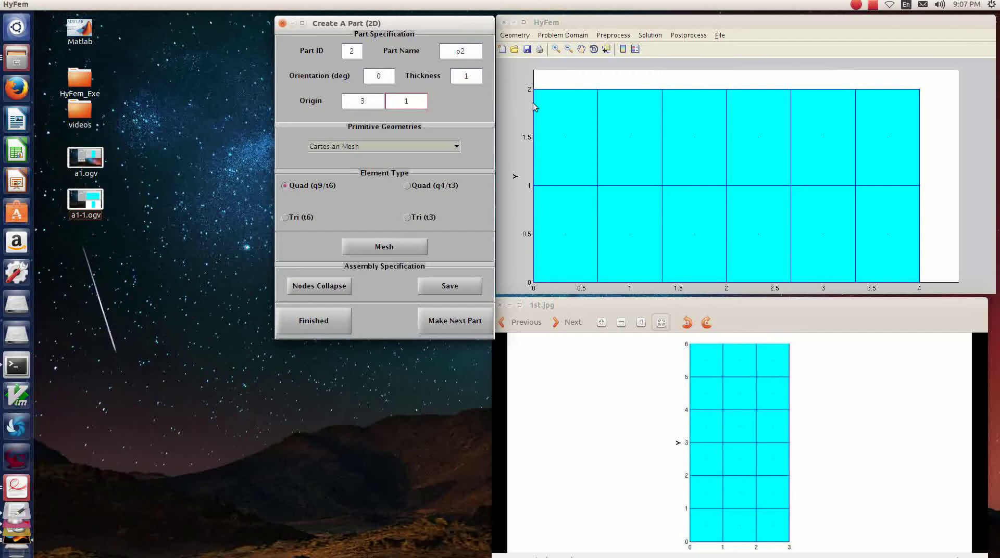
# - Collapse the surface nodes of part p2 by element on face id 4, applying it to all elements
pyautogui.click(330, 290)
pyautogui.click(440, 338)
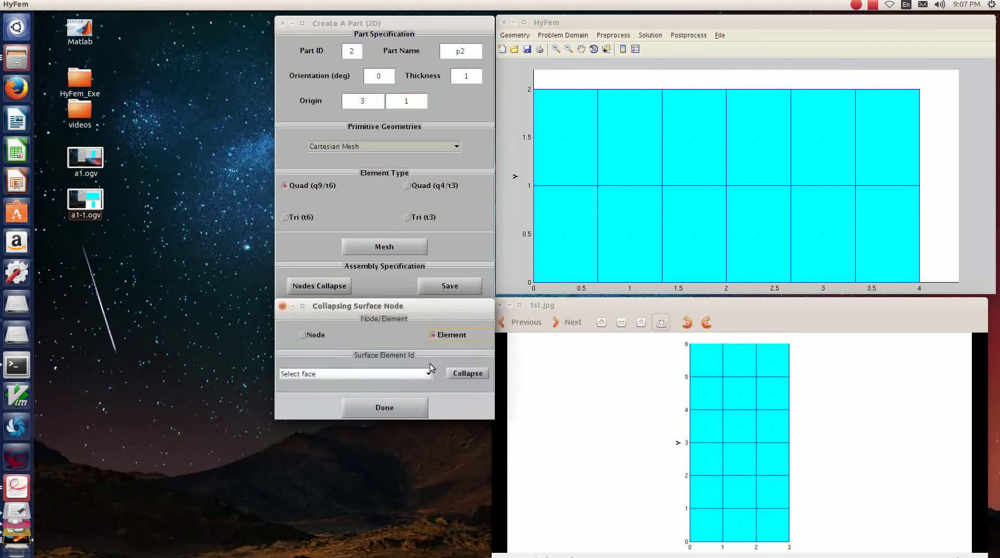
pyautogui.click(427, 374)
pyautogui.click(395, 386)
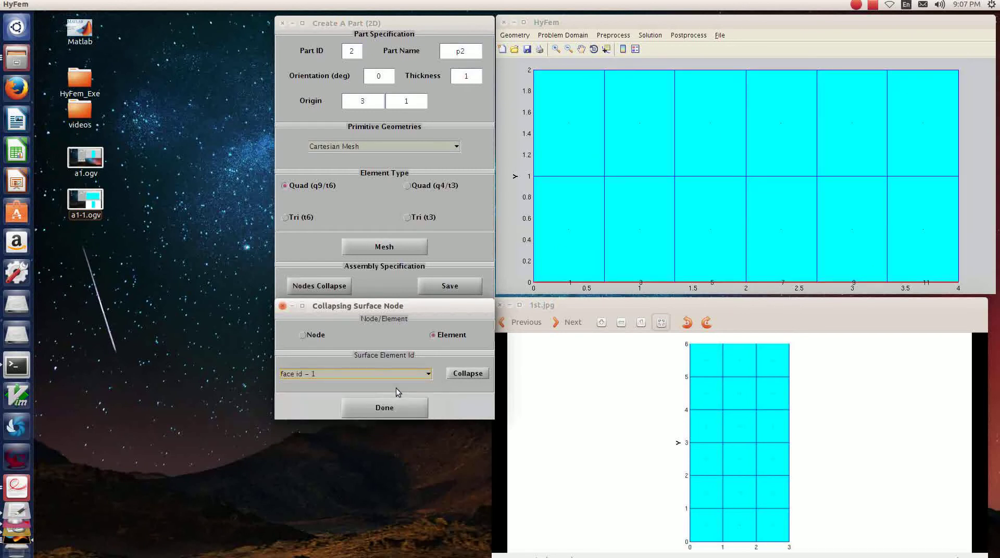
pyautogui.click(427, 374)
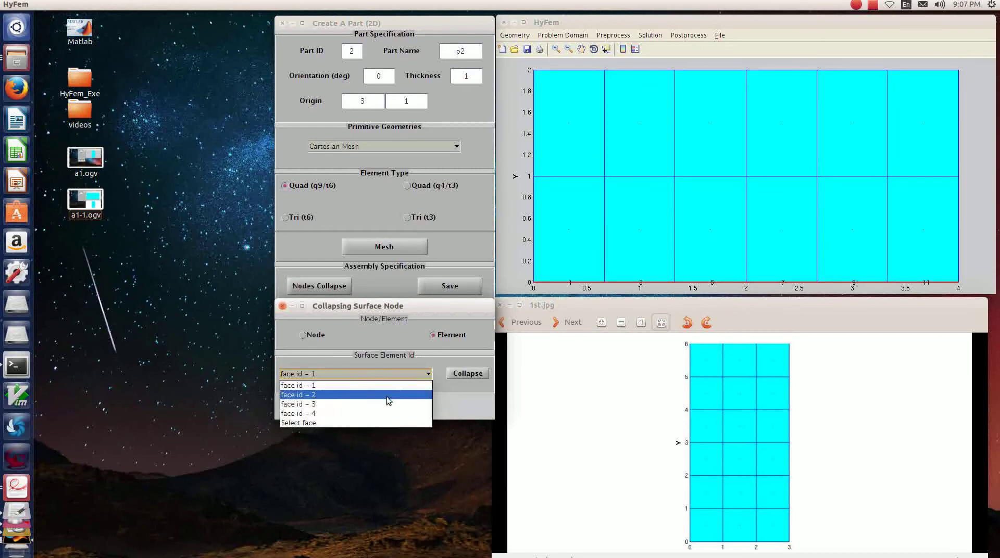
pyautogui.click(373, 415)
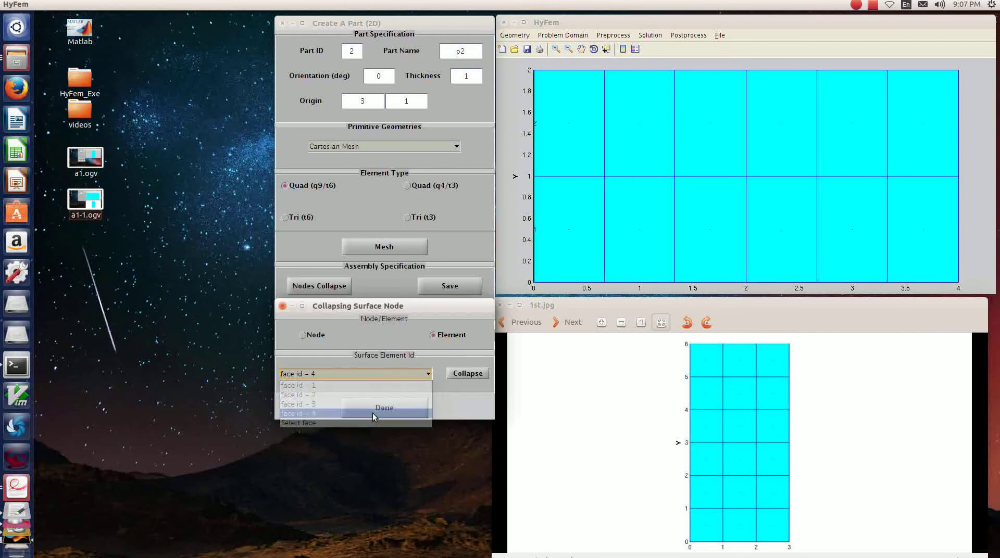
pyautogui.click(466, 378)
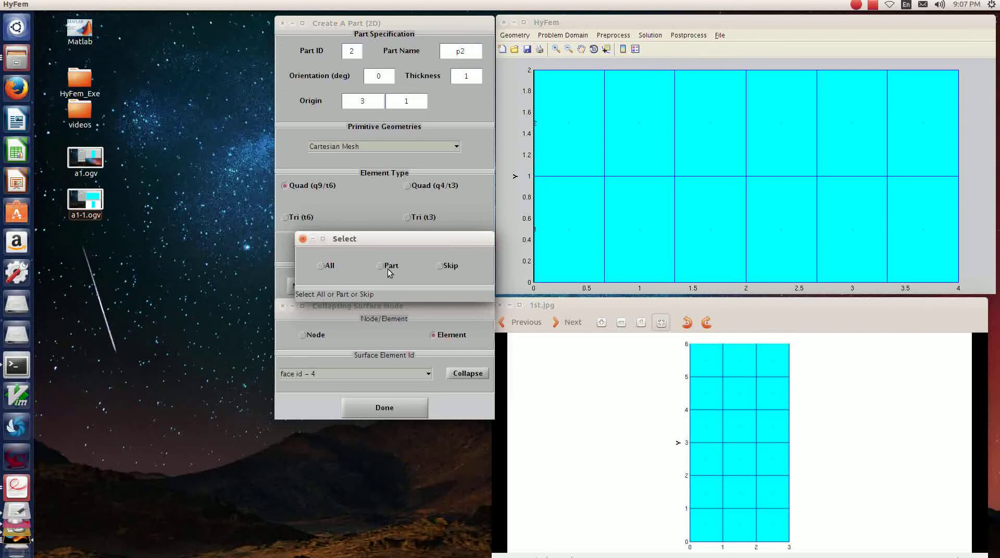
pyautogui.click(321, 267)
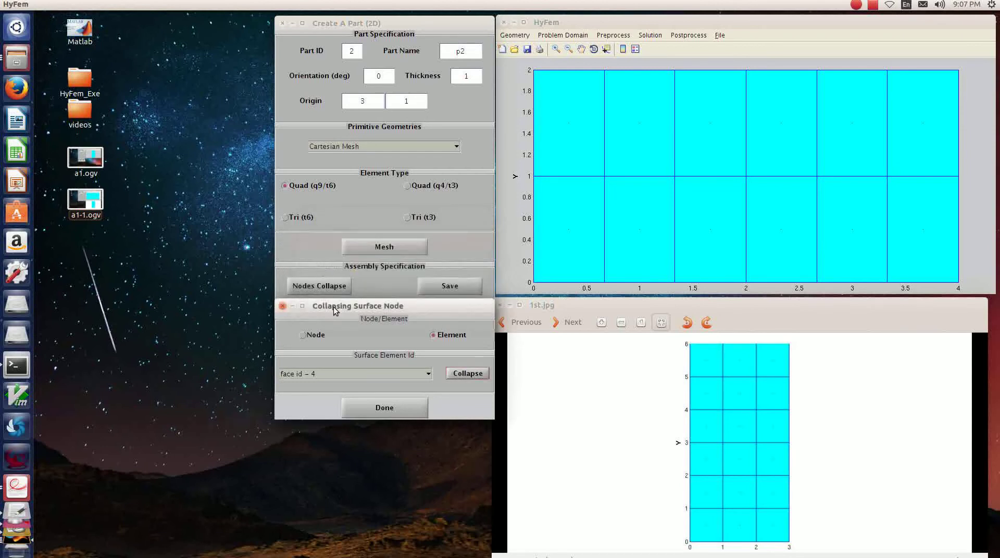
pyautogui.click(398, 397)
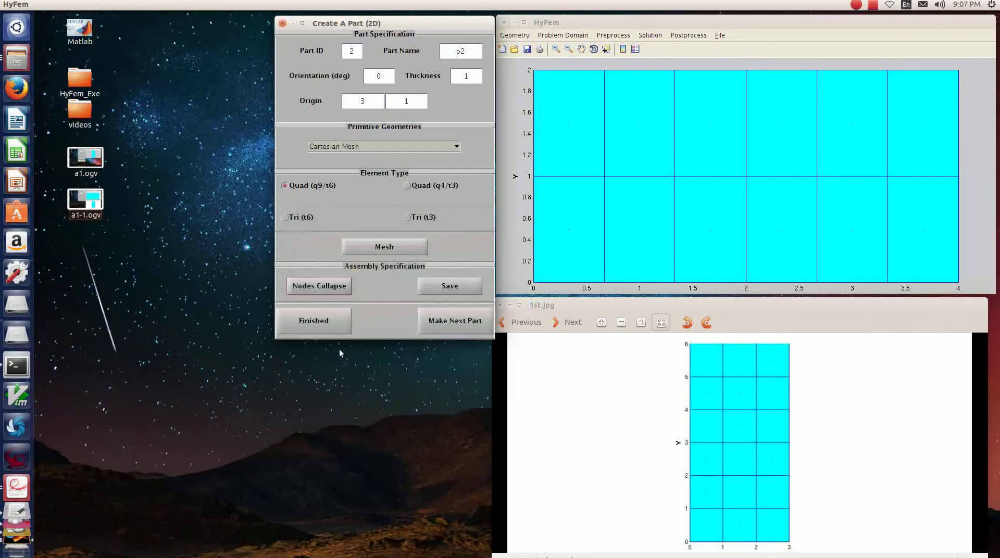
# - Finish creating the parts and assemble them into one geometry
pyautogui.click(332, 325)
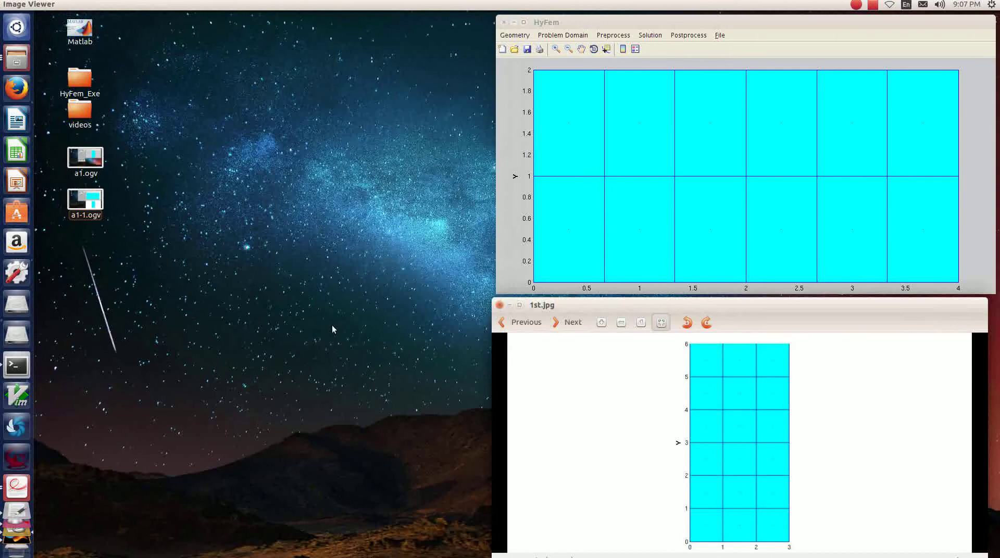
pyautogui.click(519, 36)
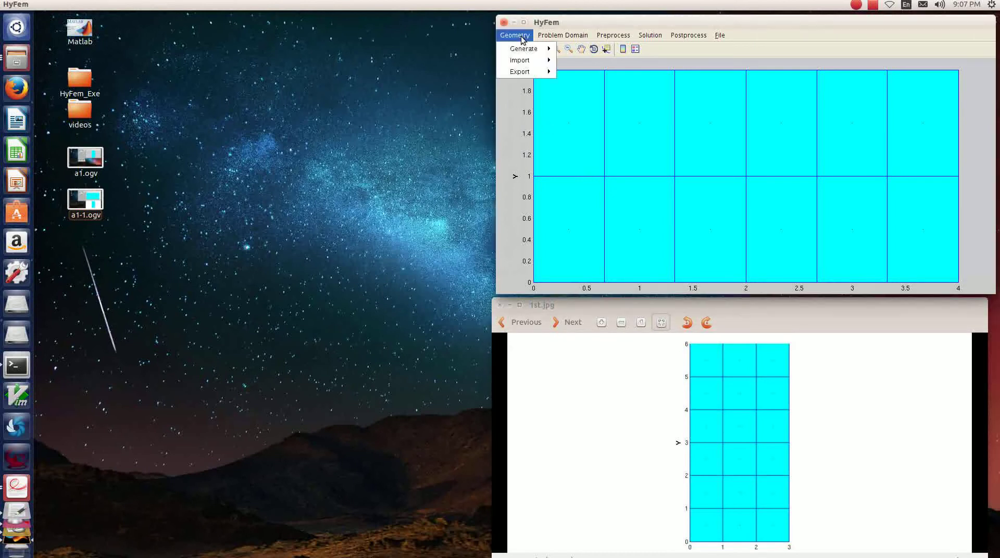
pyautogui.moveTo(523, 48)
pyautogui.click(596, 84)
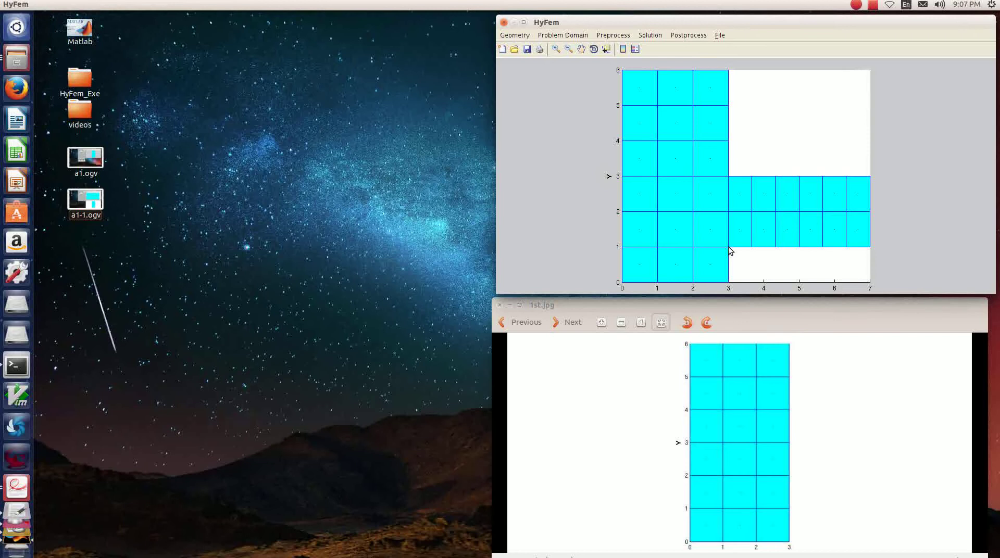
# - Modify part p2 by setting its origin's y value to 2, and save the change
pyautogui.click(513, 37)
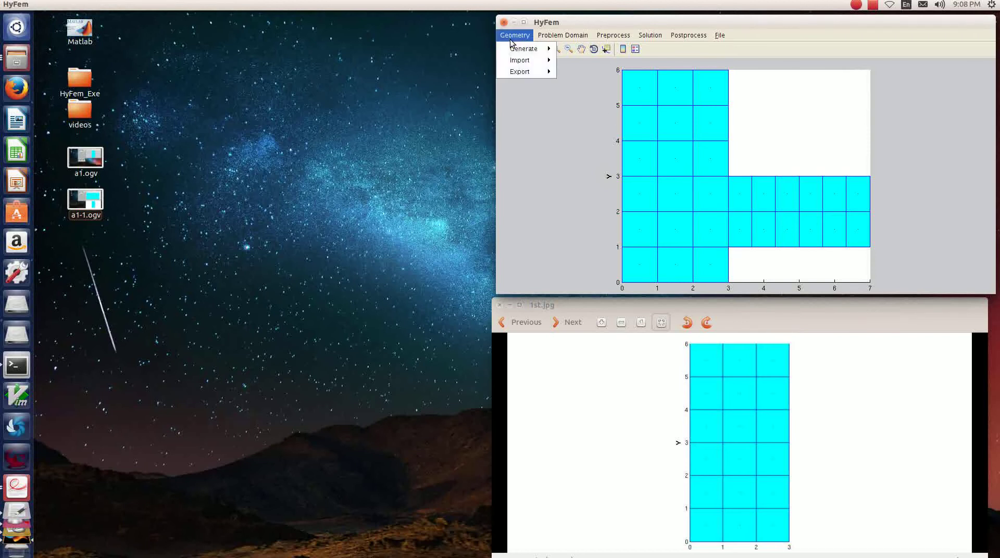
pyautogui.moveTo(524, 49)
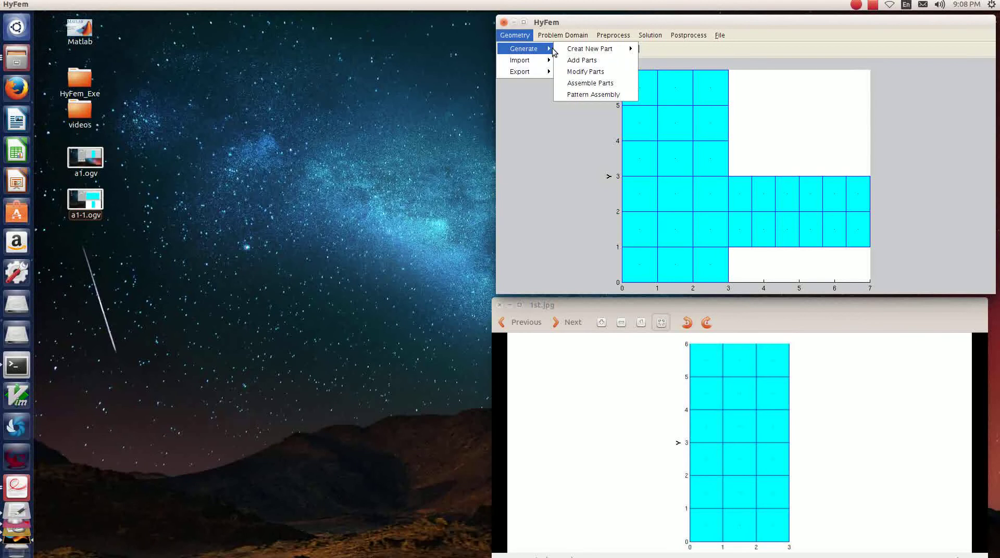
pyautogui.click(579, 72)
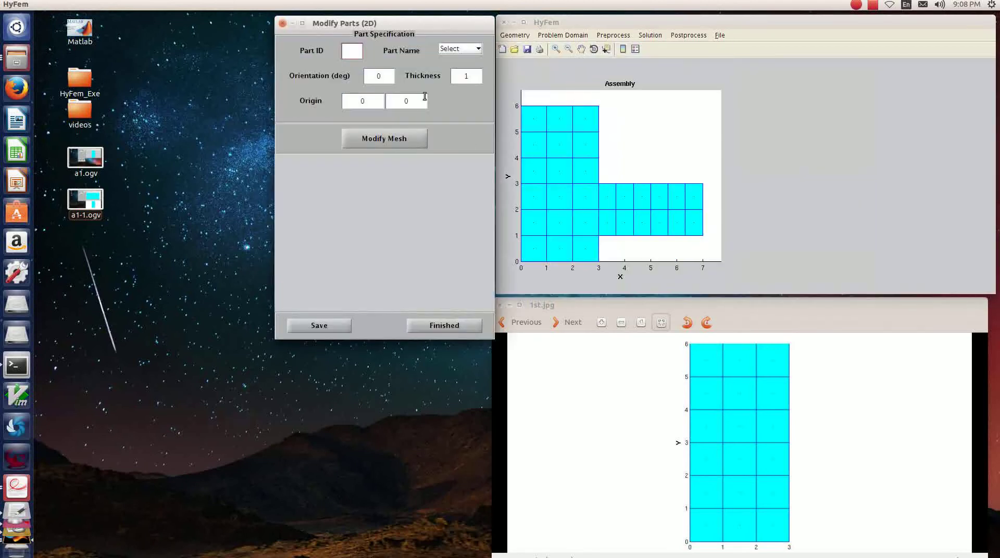
pyautogui.click(478, 49)
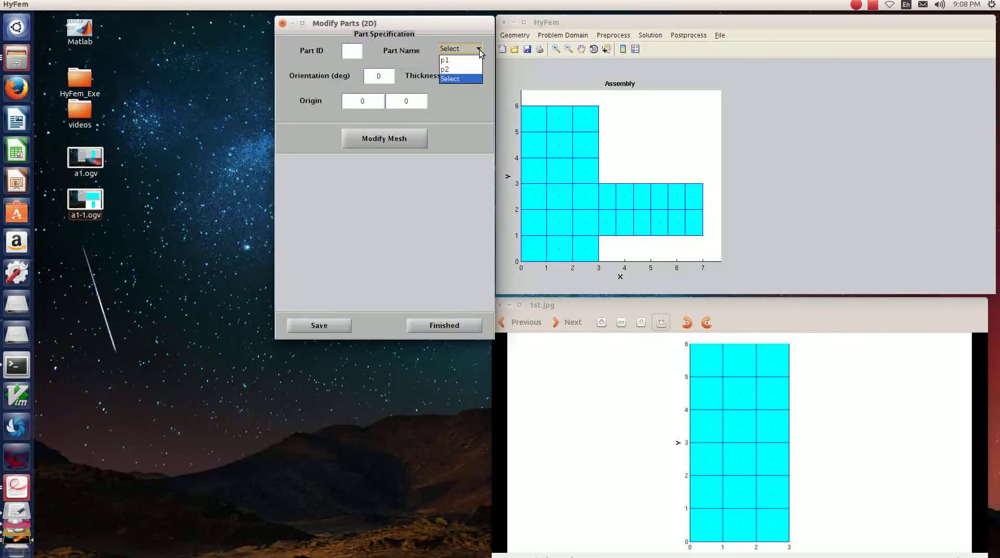
pyautogui.click(446, 69)
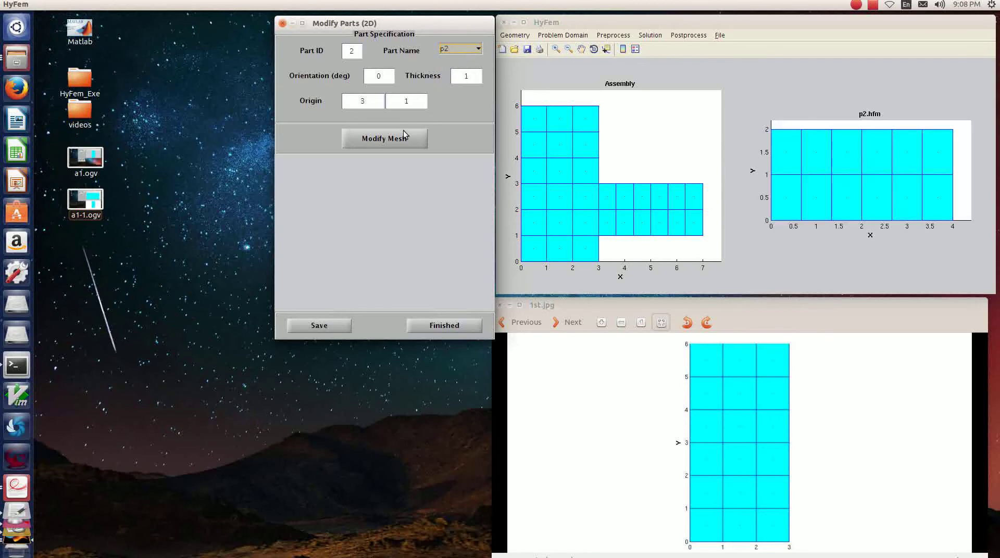
pyautogui.click(413, 103)
pyautogui.press('BackSpace')
pyautogui.write('2')
pyautogui.click(304, 327)
pyautogui.click(447, 326)
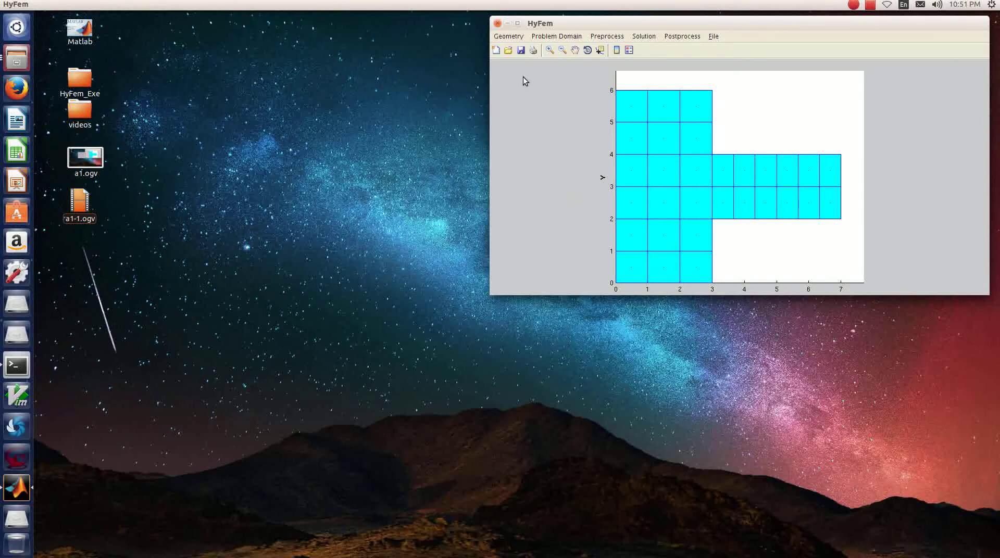
# - Start a pattern assembly from the current geometry with translational symmetry
pyautogui.click(515, 38)
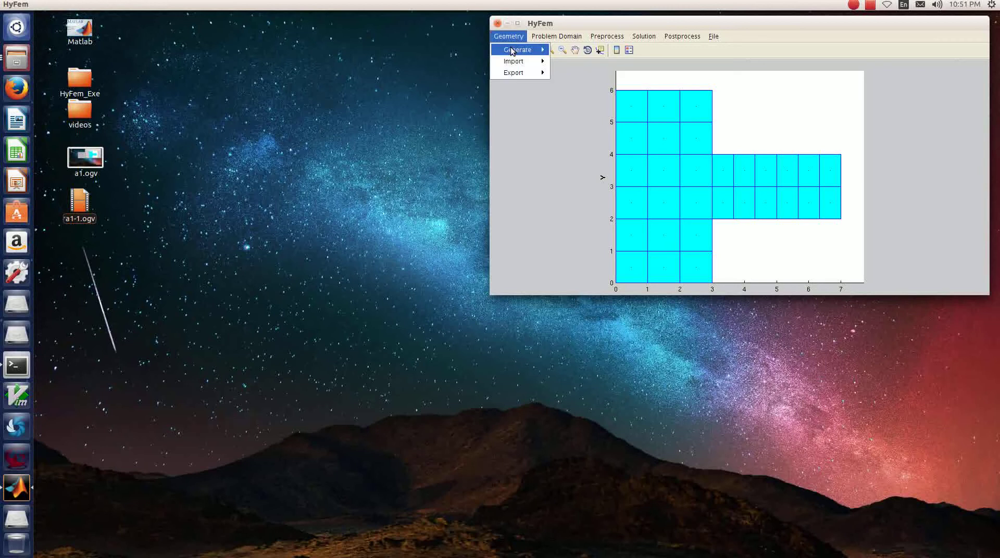
pyautogui.moveTo(512, 51)
pyautogui.moveTo(570, 65)
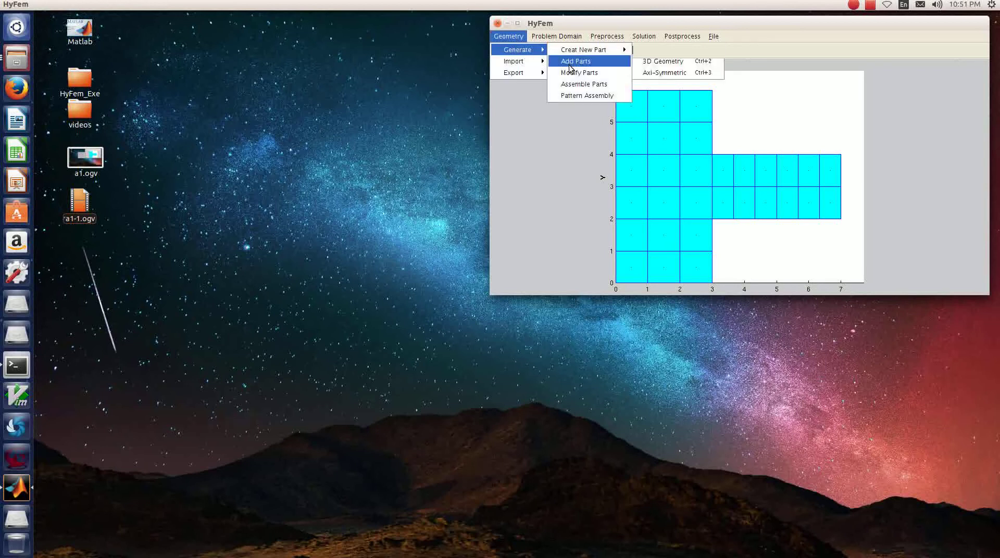
pyautogui.click(568, 95)
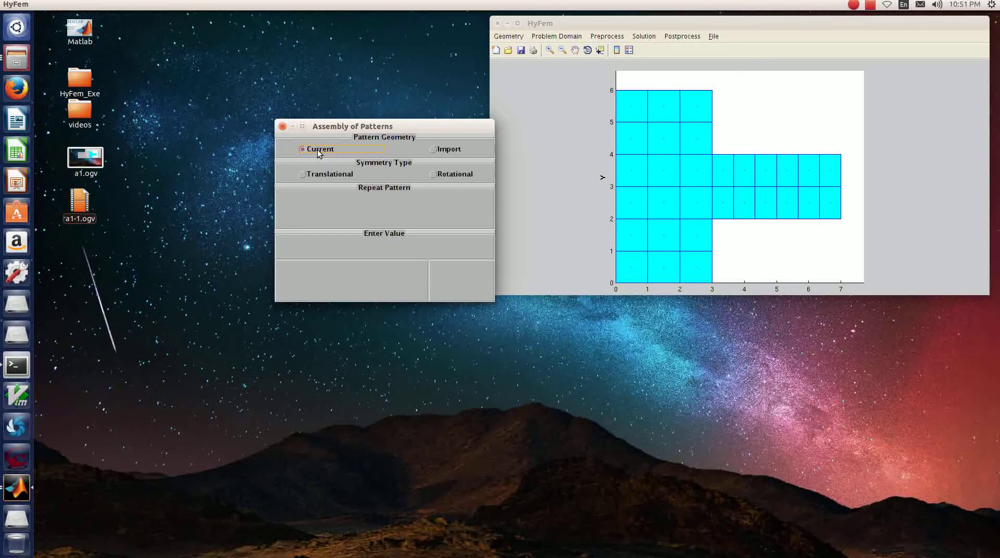
pyautogui.click(323, 174)
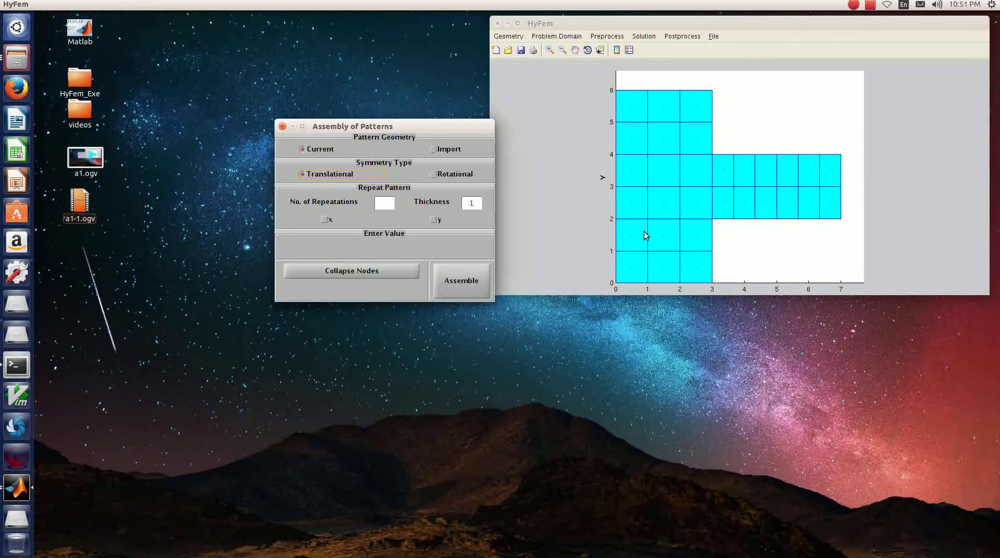
# - Define 3 repetitions of the pattern with an x value of 7 and a y value of 2
pyautogui.click(393, 203)
pyautogui.click(324, 220)
pyautogui.click(333, 245)
pyautogui.write('7')
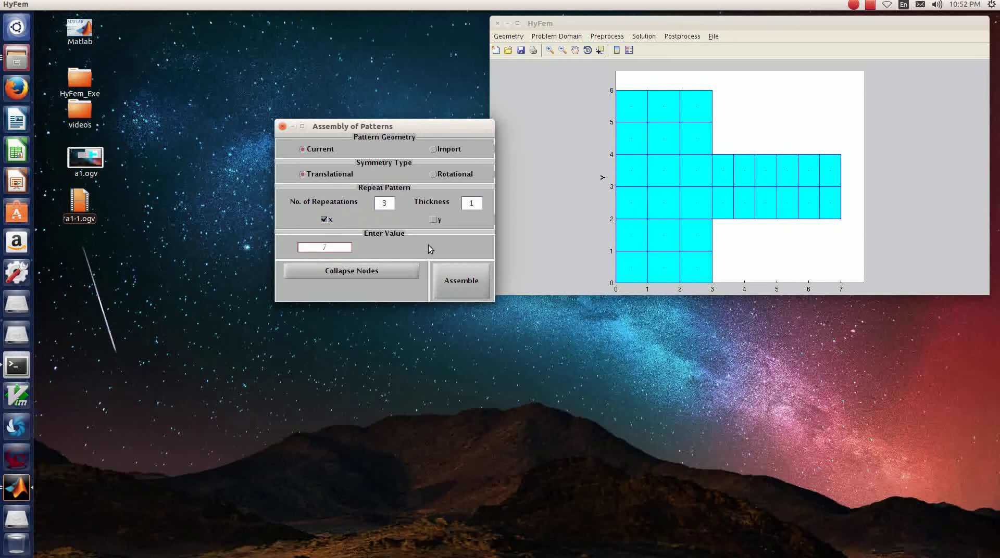
pyautogui.click(433, 219)
pyautogui.click(434, 248)
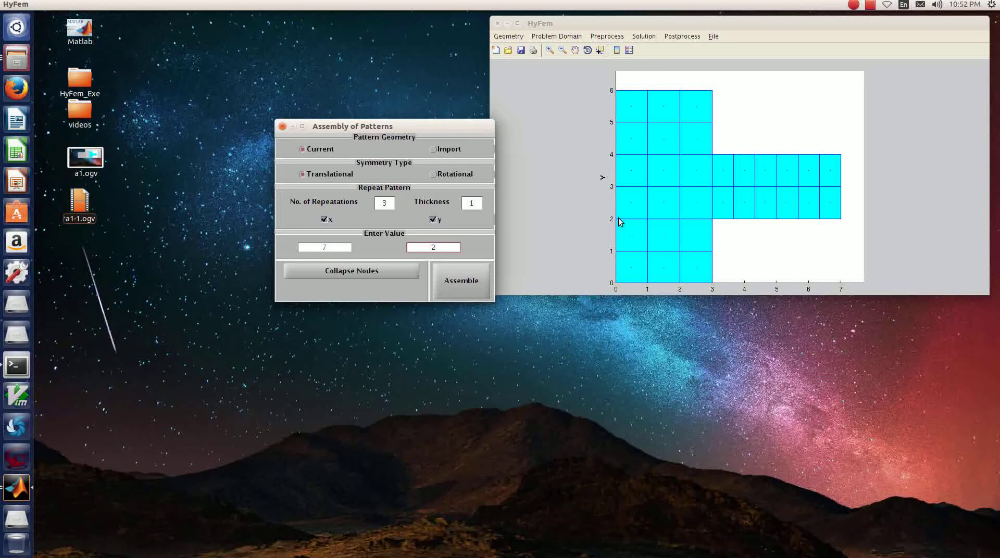
# - Set up the pattern's node collapse by element on face id 4
pyautogui.click(388, 274)
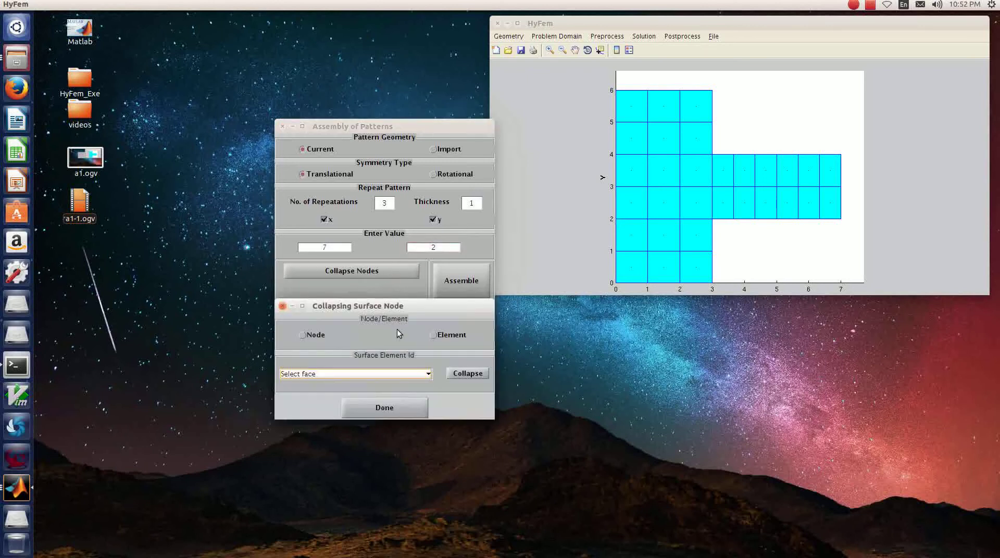
pyautogui.click(432, 336)
pyautogui.click(428, 374)
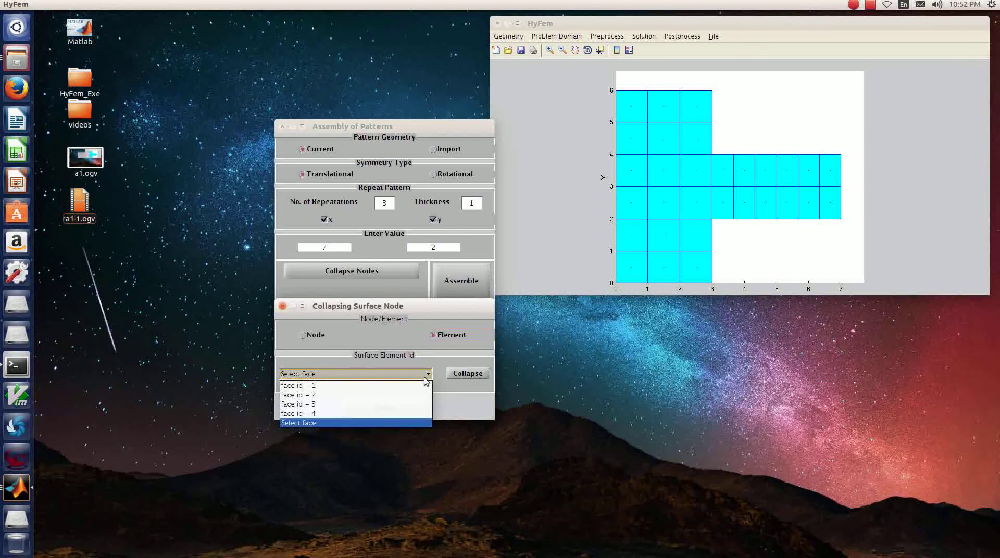
pyautogui.click(407, 414)
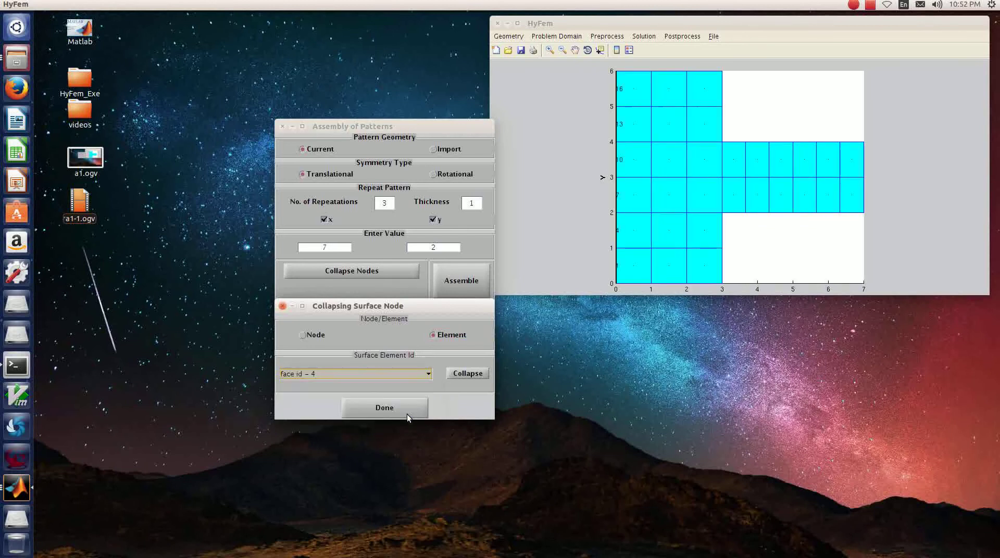
pyautogui.click(467, 375)
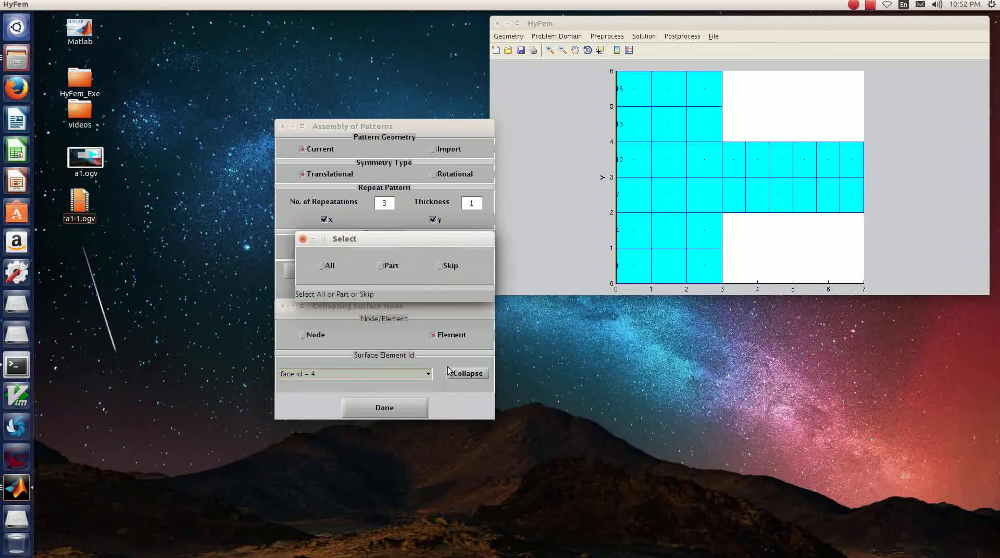
# - Restrict the collapse to elements 1 to 4 with increment 3, and assemble the translational pattern
pyautogui.click(387, 267)
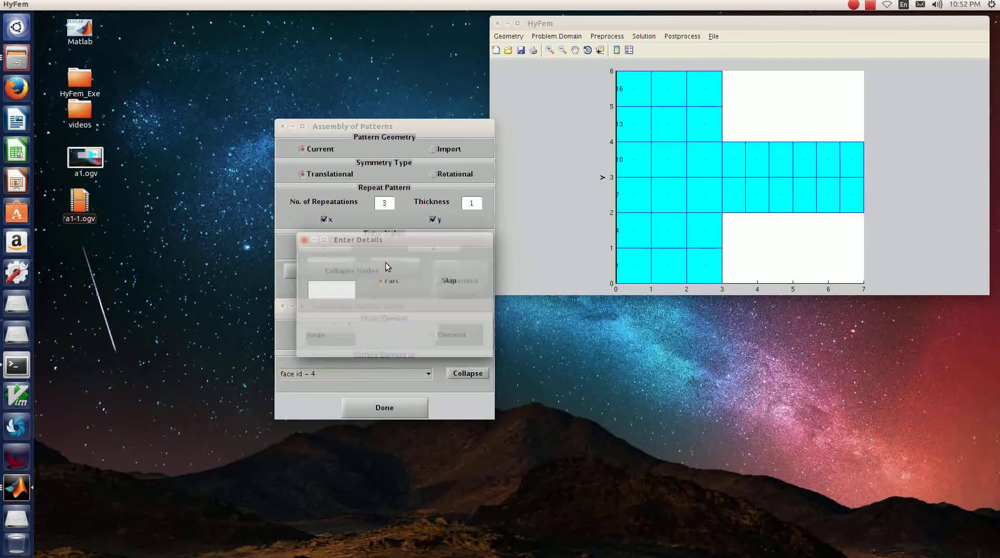
pyautogui.click(332, 291)
pyautogui.write('1')
pyautogui.click(396, 290)
pyautogui.write('4')
pyautogui.click(453, 293)
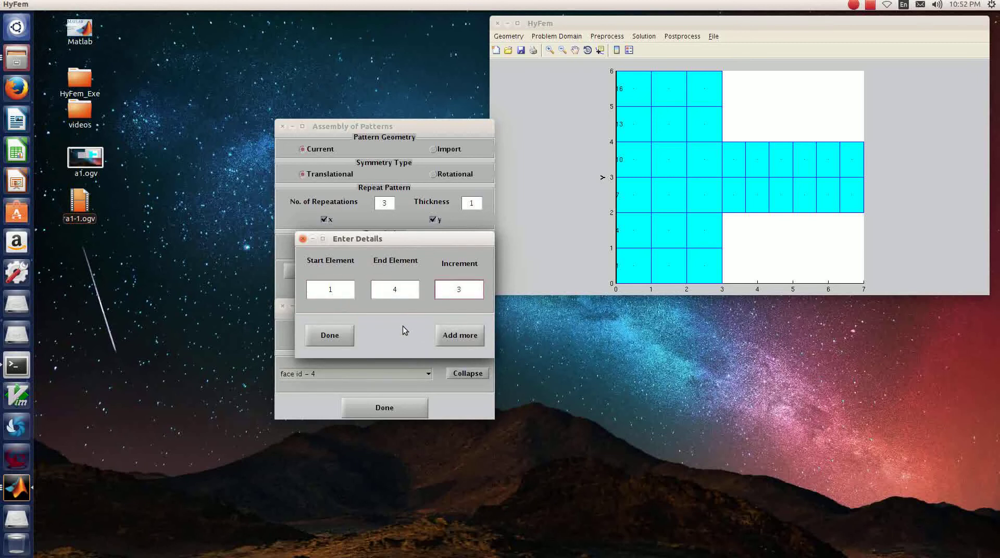
pyautogui.click(342, 343)
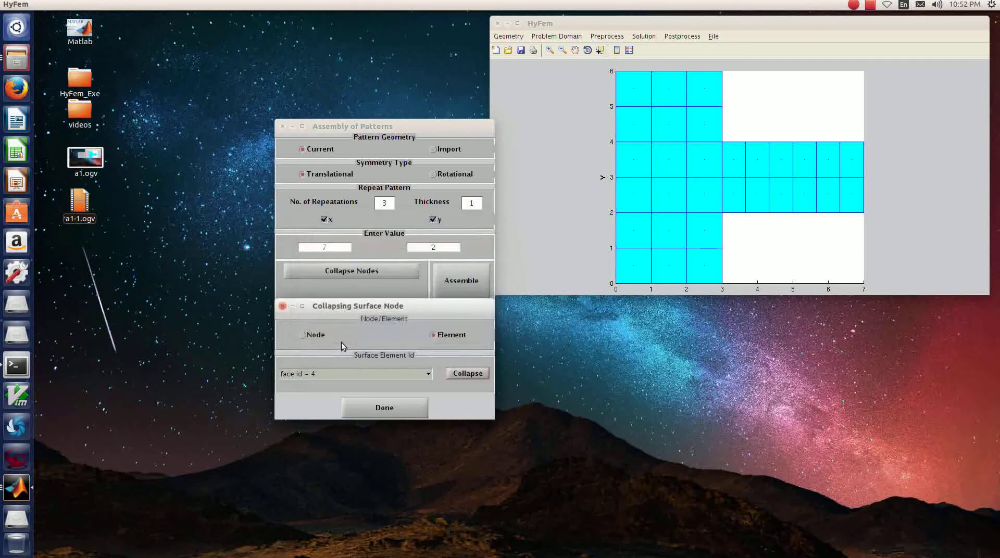
pyautogui.click(369, 411)
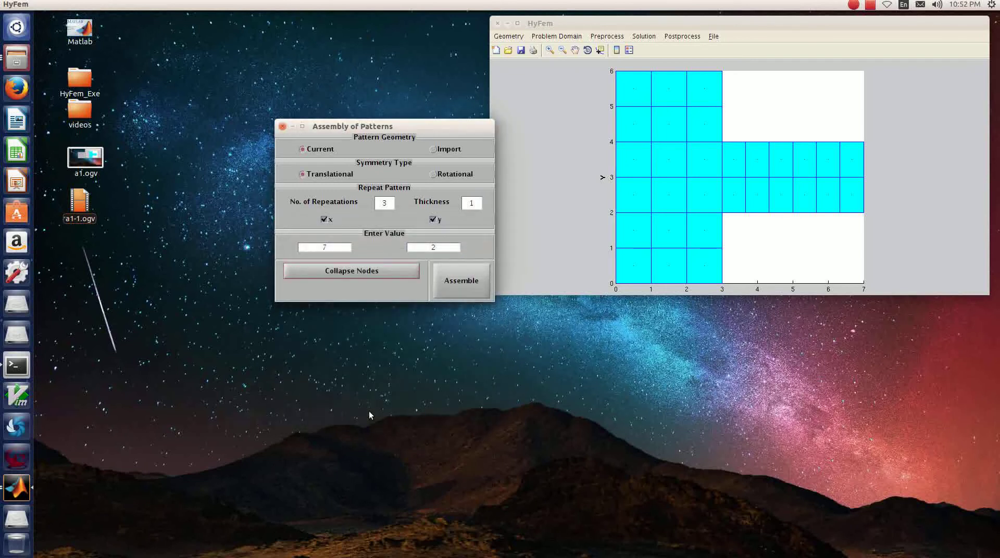
pyautogui.click(449, 280)
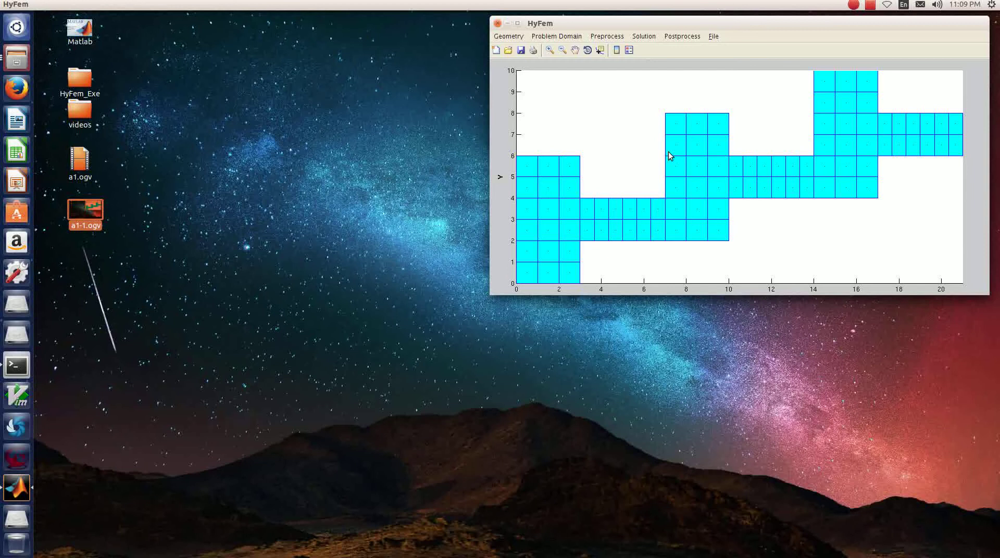
# - Open the mesh import options for the geometry
pyautogui.click(503, 36)
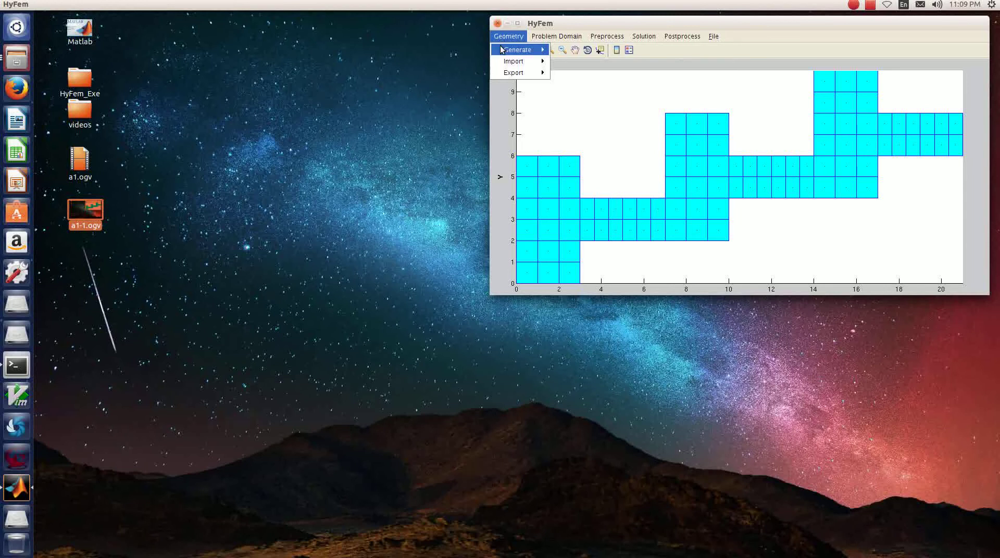
pyautogui.moveTo(503, 61)
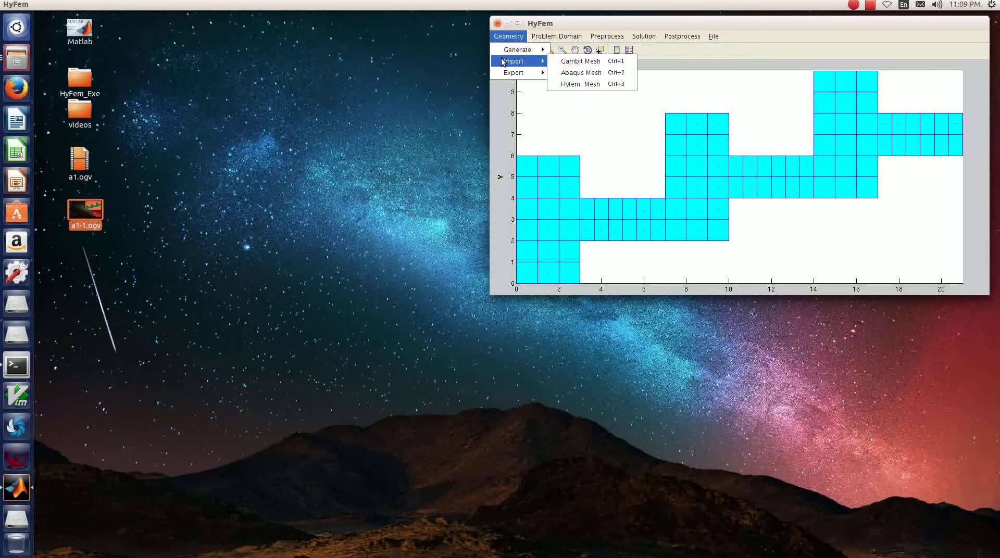